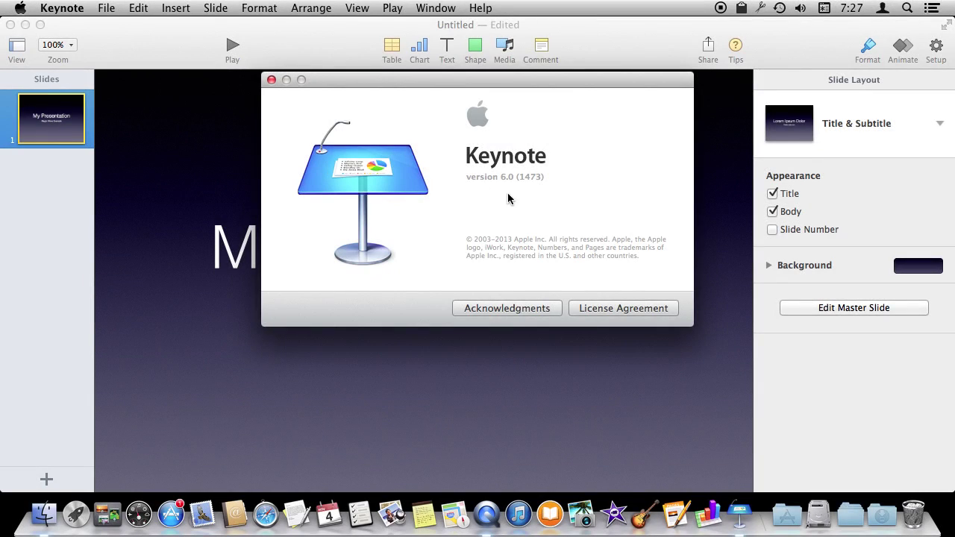
Close the About Keynote window.
{"action": "left_click", "coordinate": [271, 80]}
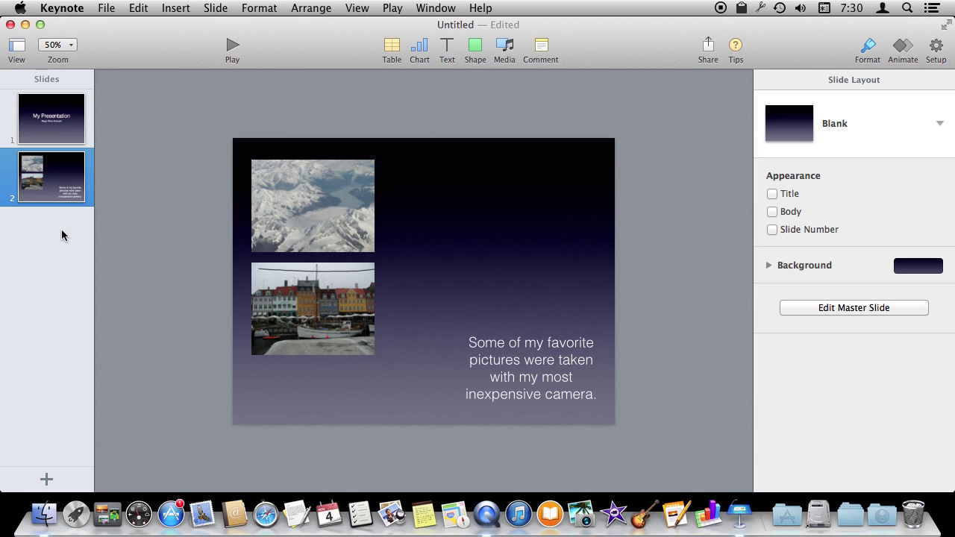
Duplicate slide 2 to create a matching slide 3, then reselect slide 2.
{"action": "right_click", "coordinate": [51, 184]}
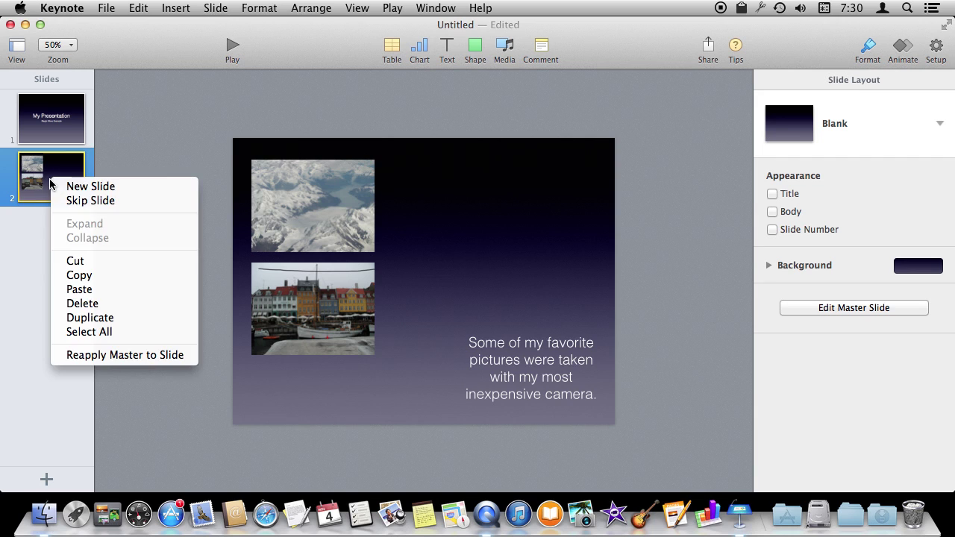
{"action": "left_click", "coordinate": [100, 319]}
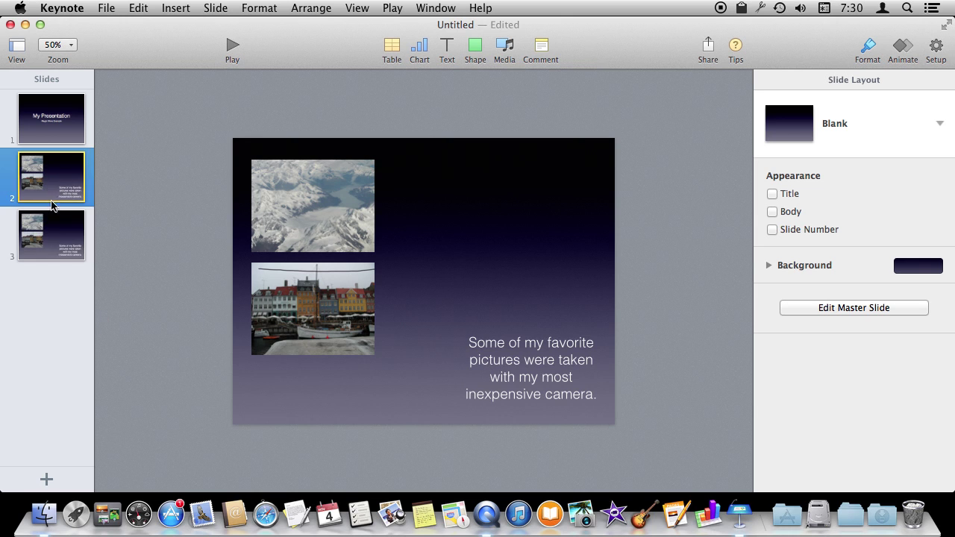
{"action": "left_click", "coordinate": [56, 238]}
{"action": "left_click", "coordinate": [56, 185]}
Give slide 2 a 2.00 s Magic Move transition into the duplicate.
{"action": "left_click", "coordinate": [902, 51]}
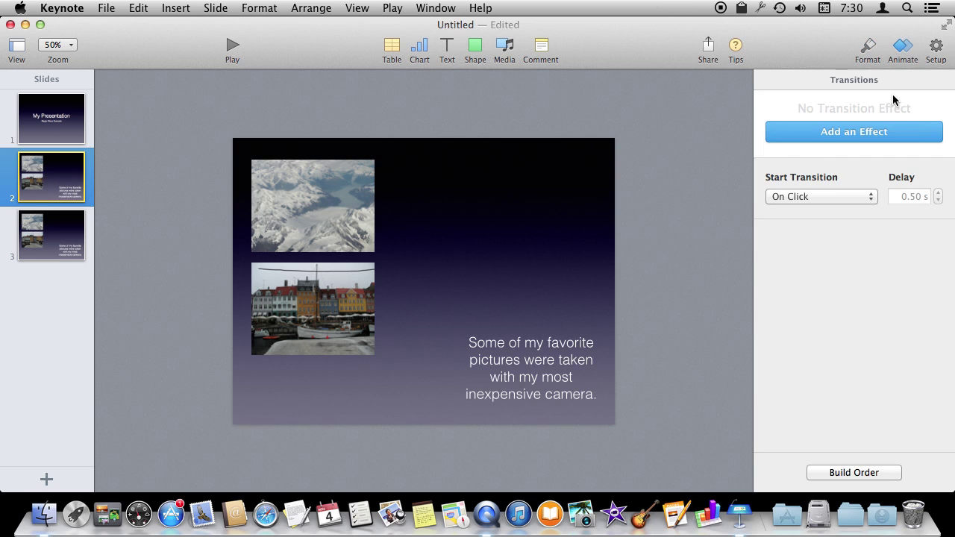
{"action": "left_click", "coordinate": [832, 136]}
{"action": "left_click", "coordinate": [821, 237]}
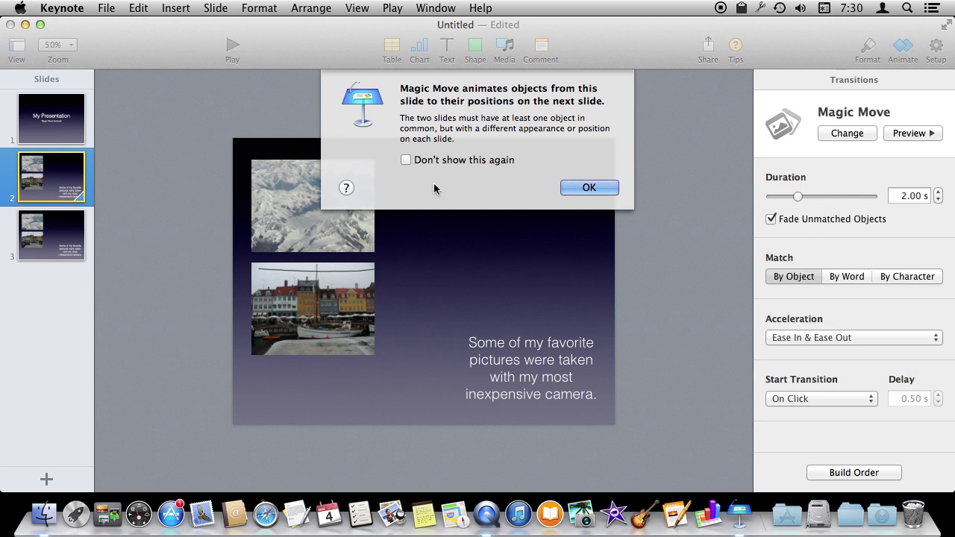
{"action": "left_click", "coordinate": [589, 192]}
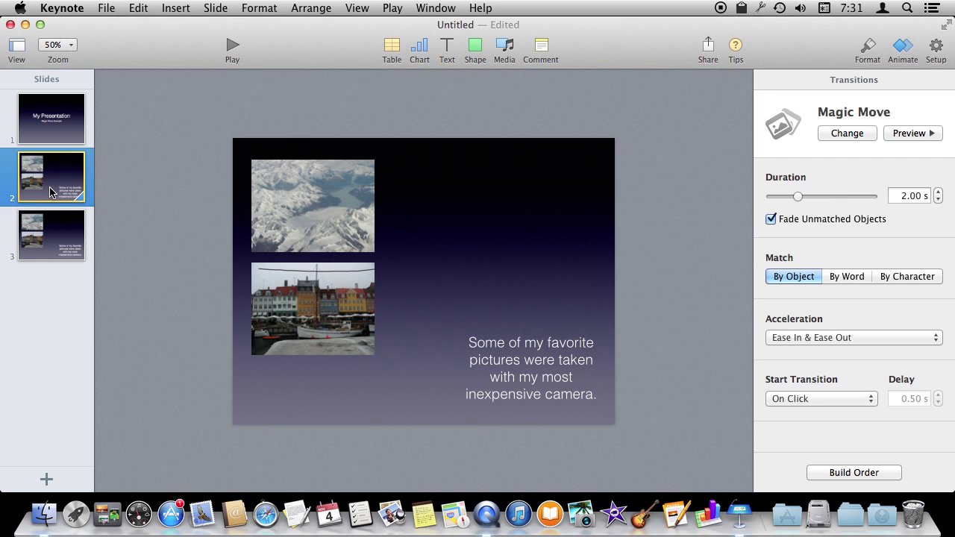
On slide 3, stack the mountain and harbour photos at right and move the caption upper left.
{"action": "left_click", "coordinate": [54, 228]}
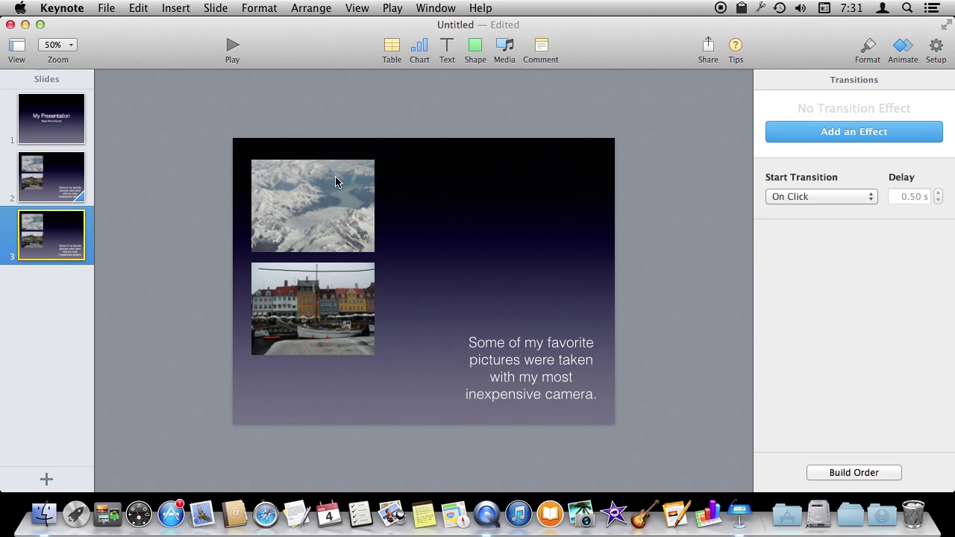
{"action": "left_click_drag", "start_coordinate": [311, 202], "coordinate": [535, 200]}
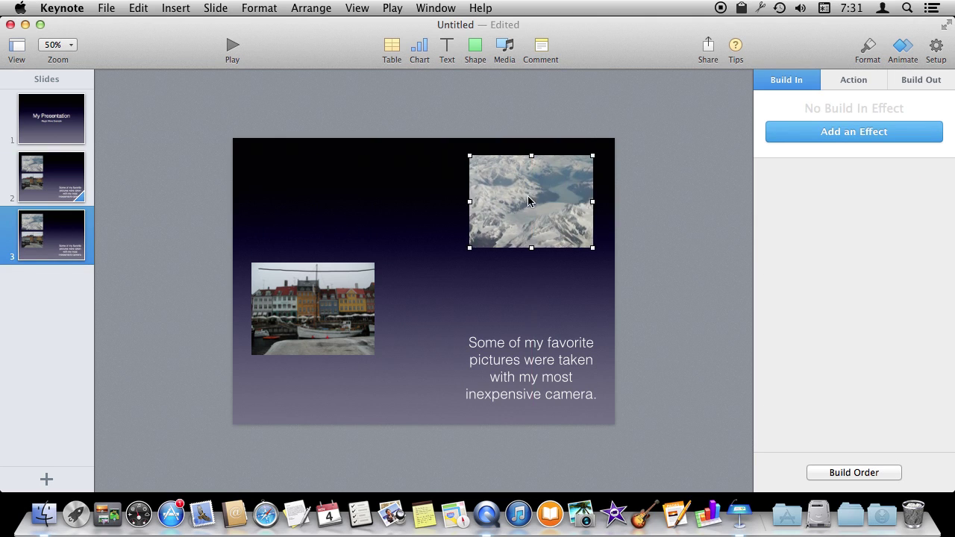
{"action": "left_click_drag", "start_coordinate": [305, 316], "coordinate": [524, 291]}
{"action": "left_click_drag", "start_coordinate": [537, 370], "coordinate": [321, 216]}
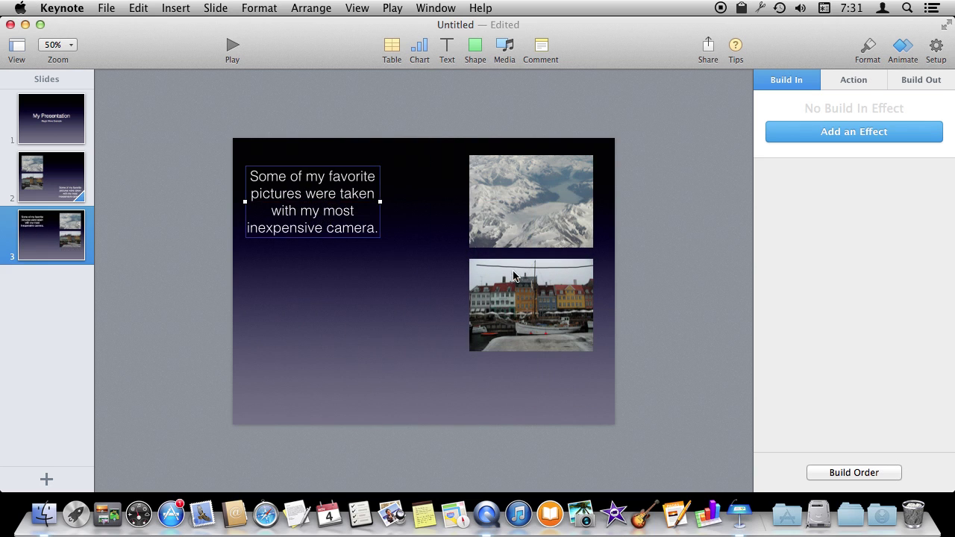
Compare slides 2 and 3, ending on slide 2.
{"action": "left_click", "coordinate": [54, 191]}
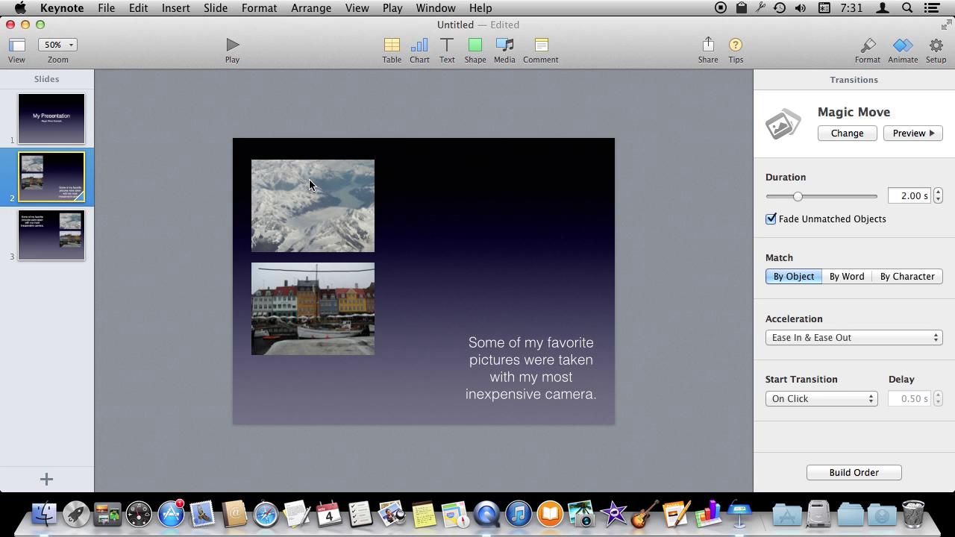
{"action": "left_click", "coordinate": [52, 246]}
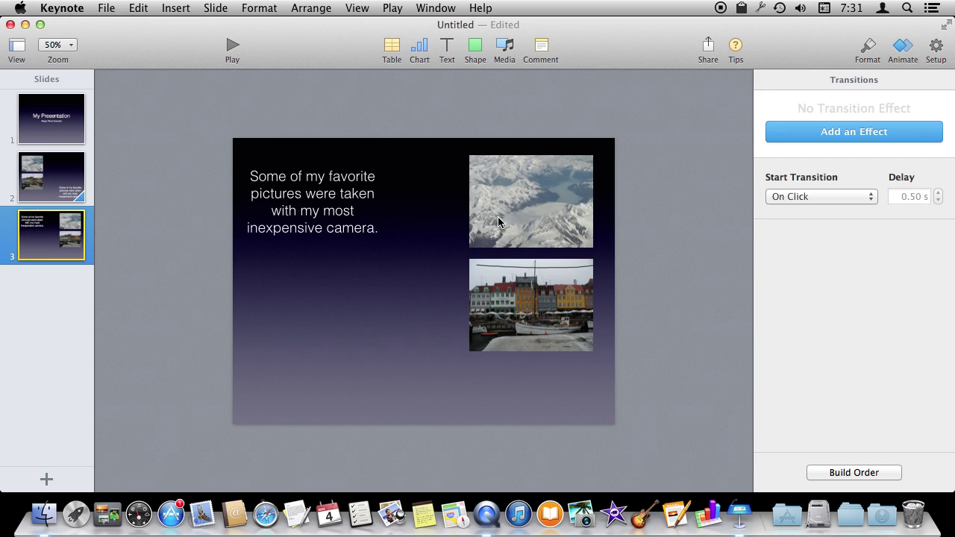
{"action": "left_click", "coordinate": [55, 184]}
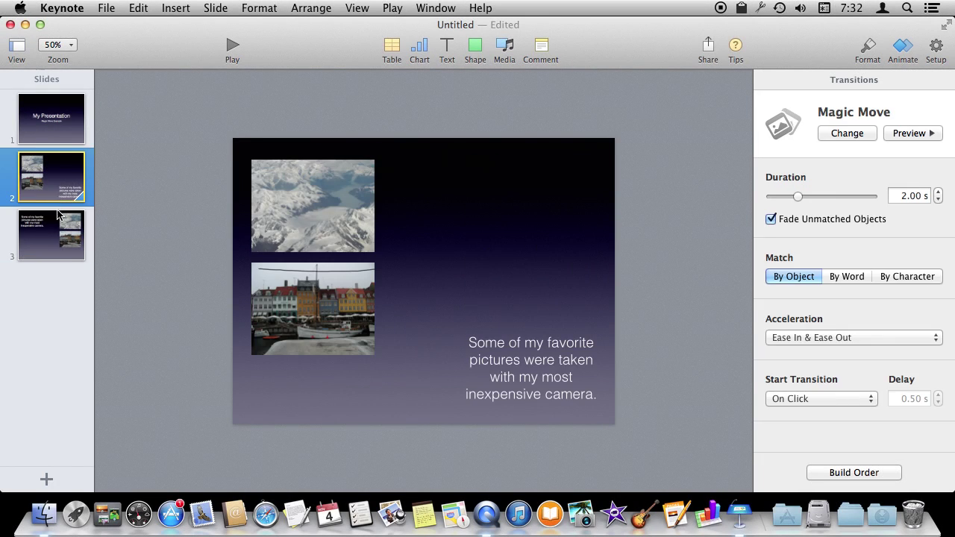
Exit the Magic Move slideshow and return to editing.
{"action": "left_click", "coordinate": [64, 244]}
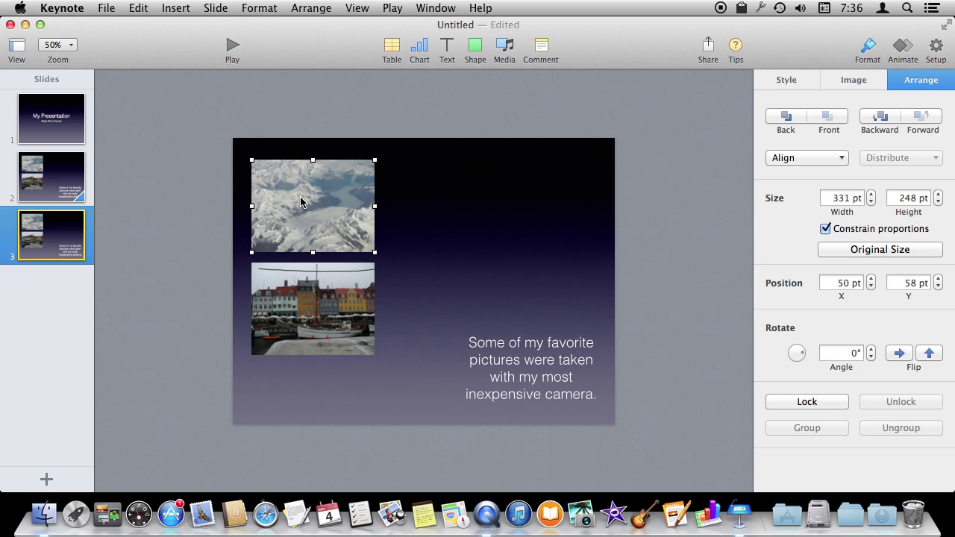
Place slide 3's mountain photo at 0, 0 and size it to 1024 × 768 pt.
{"action": "left_click_drag", "start_coordinate": [319, 215], "coordinate": [297, 188]}
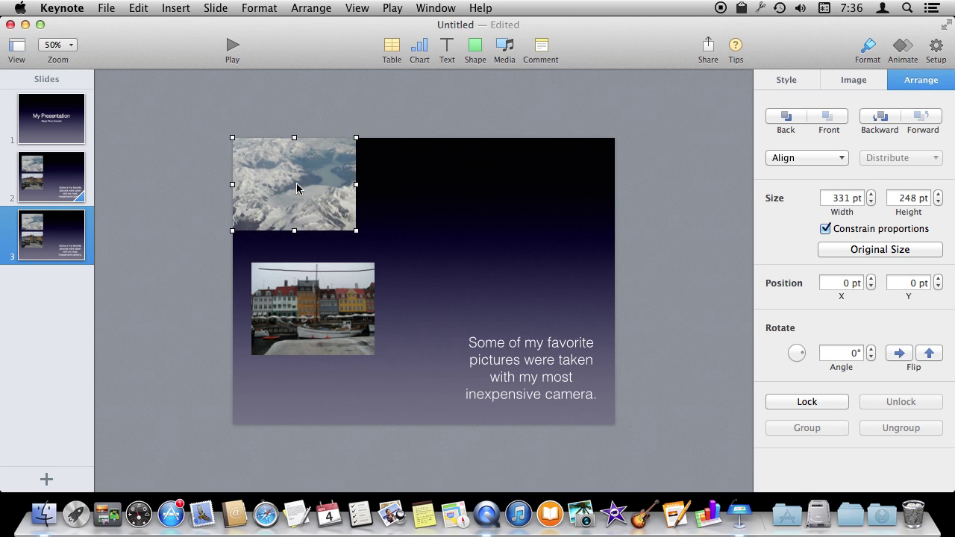
{"action": "left_click_drag", "start_coordinate": [356, 230], "coordinate": [625, 415]}
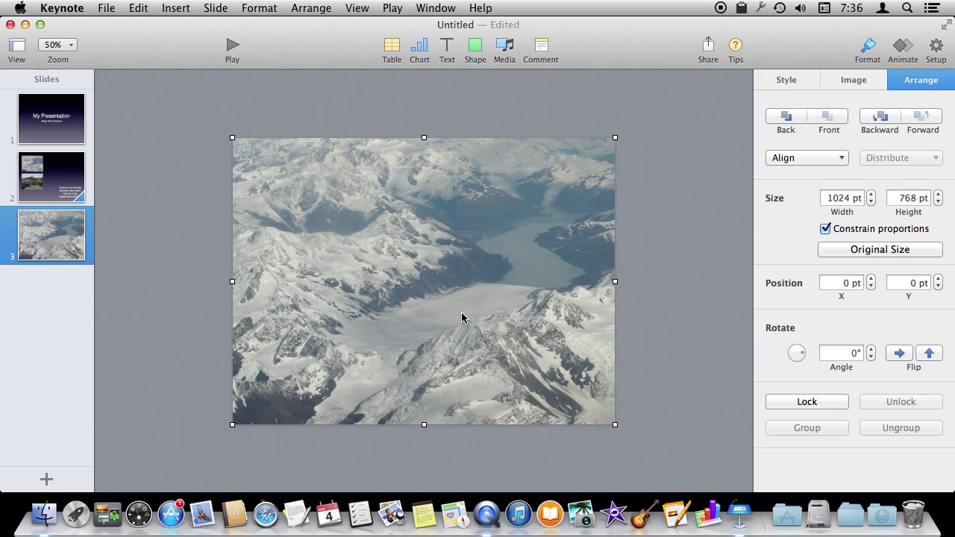
{"action": "left_click", "coordinate": [46, 179]}
Copy slide 2 and paste it after slide 3 as slide 4.
{"action": "left_click", "coordinate": [56, 221]}
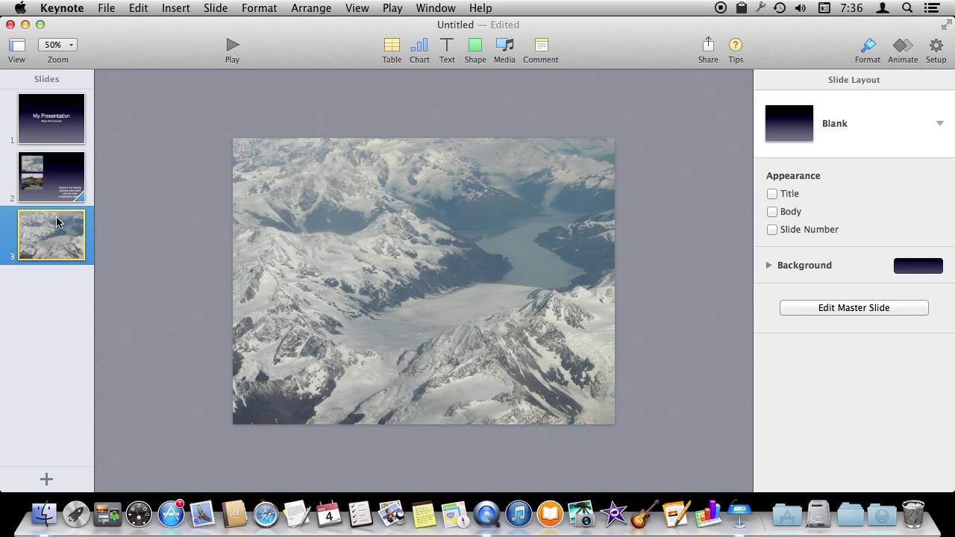
{"action": "left_click", "coordinate": [49, 186]}
{"action": "left_click", "coordinate": [54, 191]}
{"action": "right_click", "coordinate": [54, 188]}
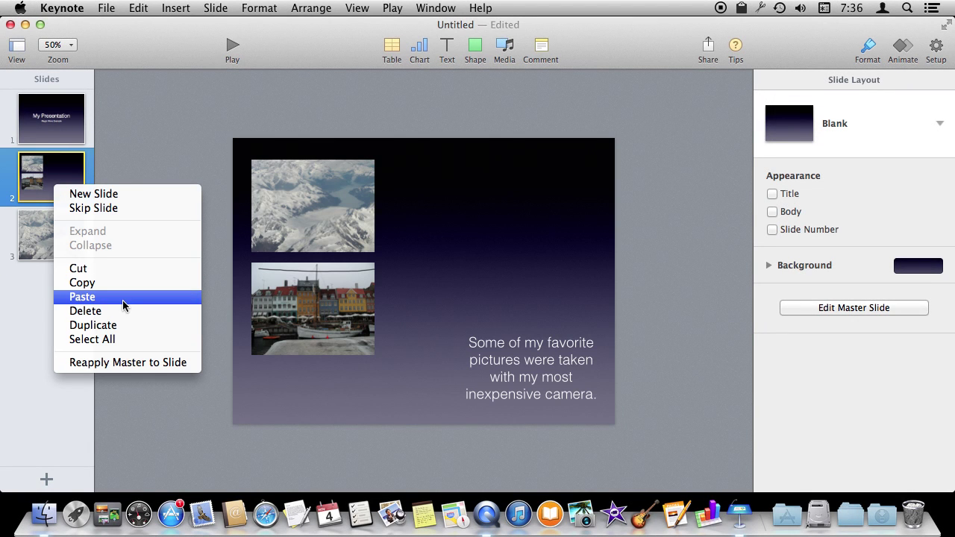
{"action": "left_click", "coordinate": [97, 282]}
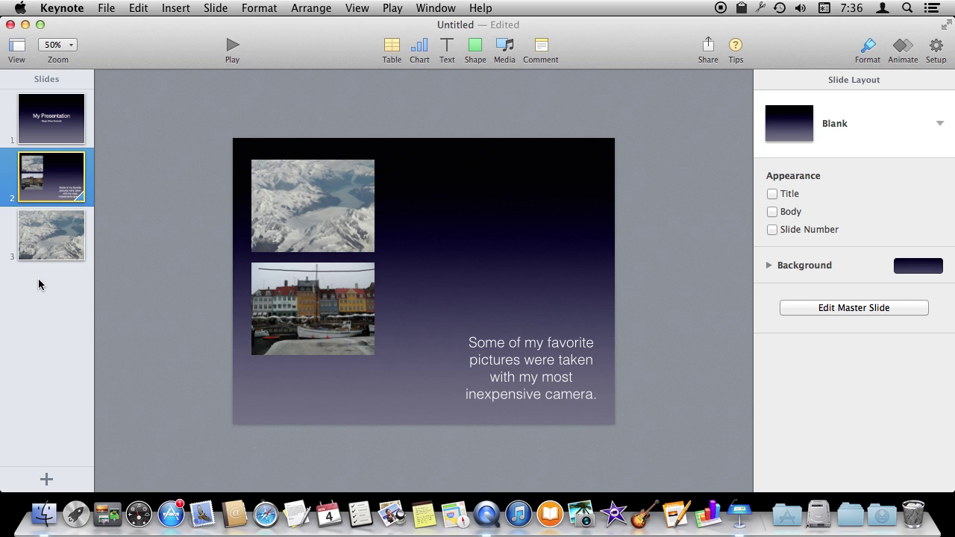
{"action": "left_click", "coordinate": [37, 240]}
{"action": "key", "text": "super+v"}
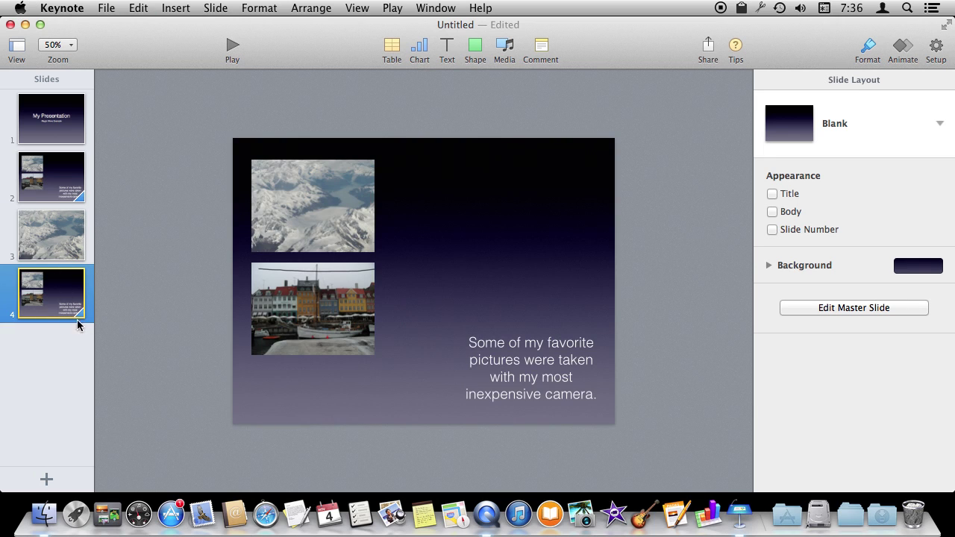
Set slide 4's transition to None.
{"action": "left_click", "coordinate": [903, 47]}
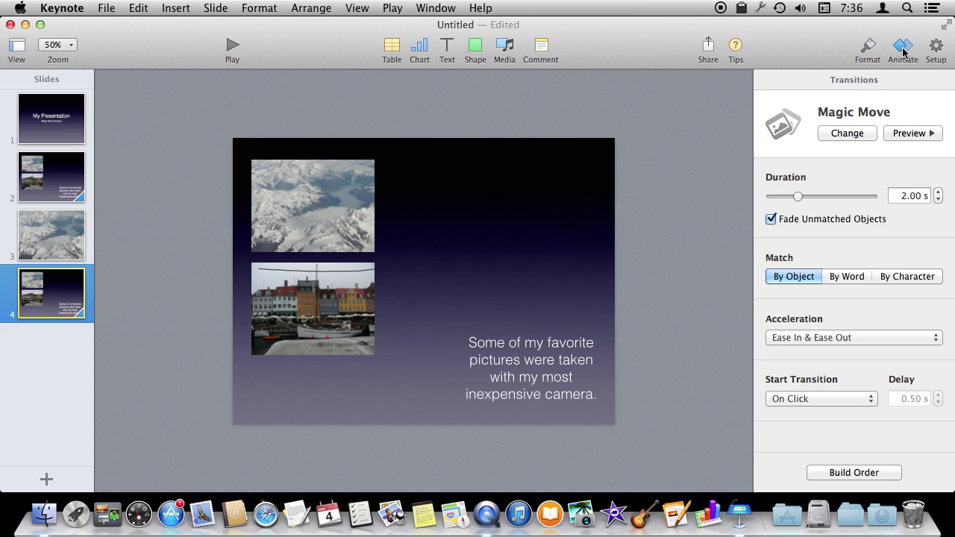
{"action": "left_click", "coordinate": [858, 138]}
{"action": "left_click", "coordinate": [797, 172]}
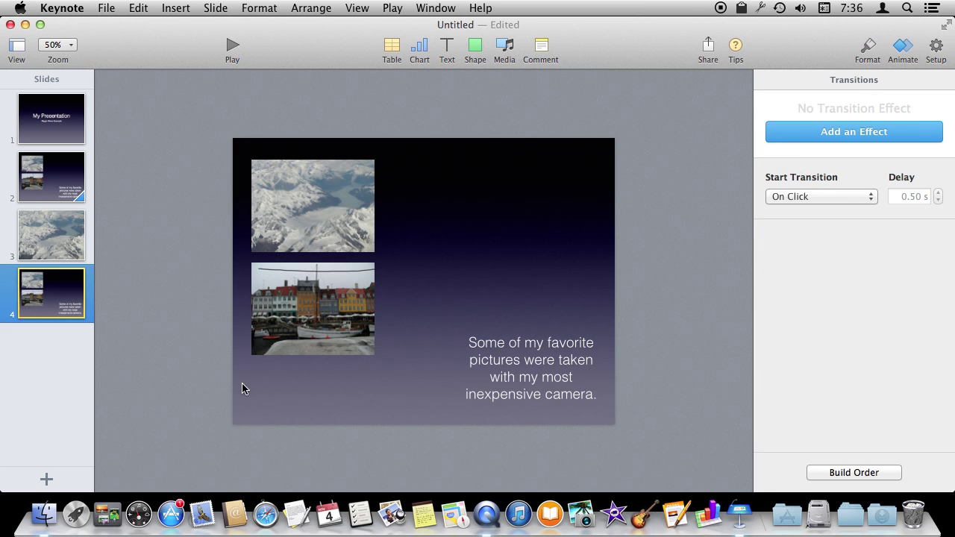
Give slide 3 a Magic Move transition and check slides 2 and 4.
{"action": "left_click", "coordinate": [60, 243]}
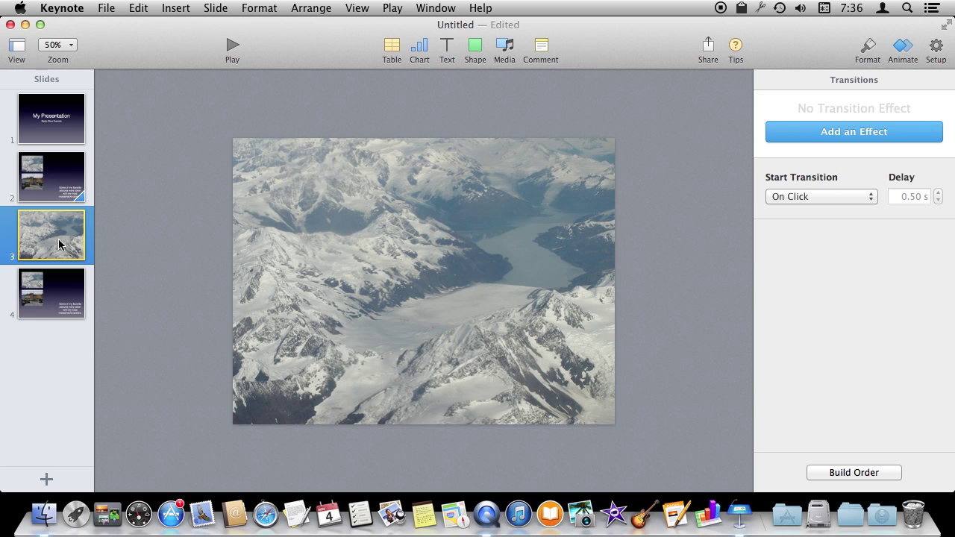
{"action": "left_click", "coordinate": [859, 136]}
{"action": "left_click", "coordinate": [814, 207]}
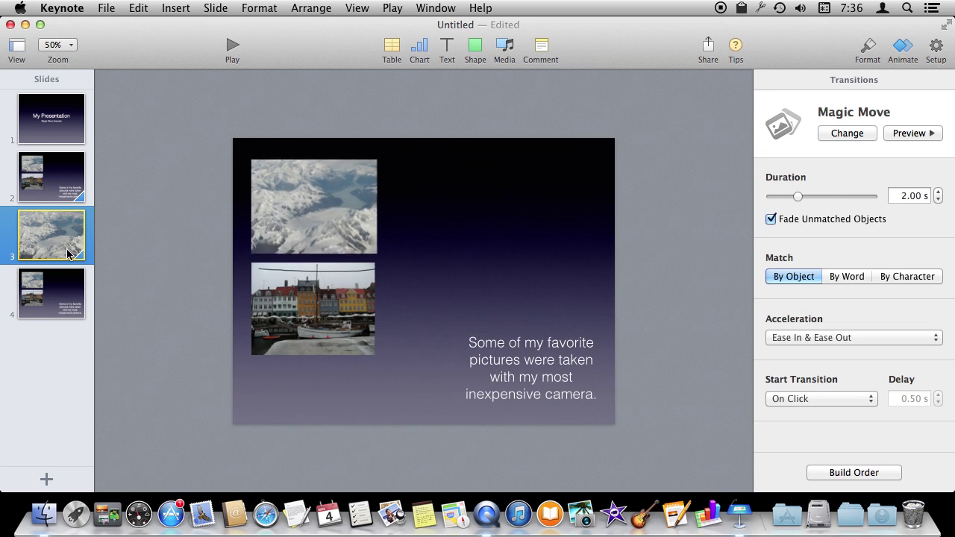
{"action": "left_click", "coordinate": [58, 187]}
{"action": "left_click", "coordinate": [64, 237]}
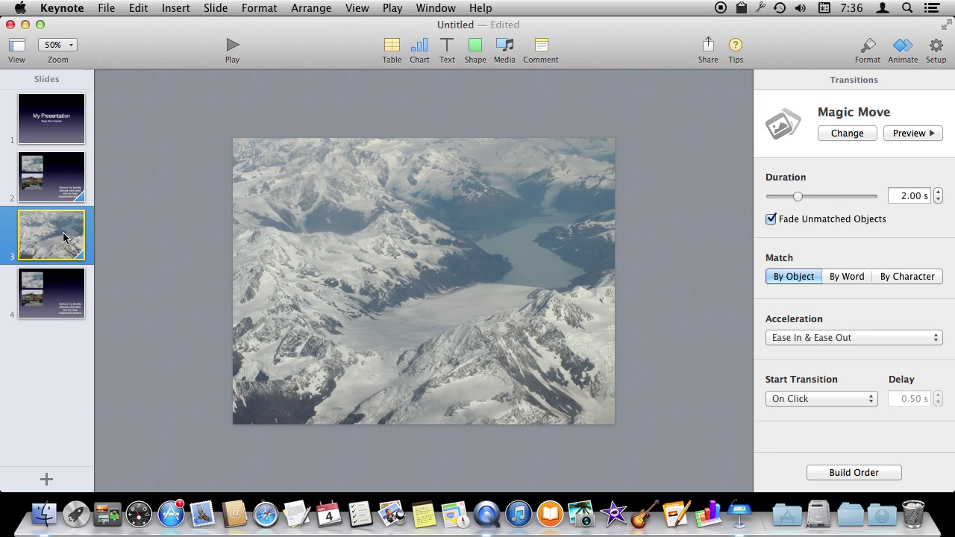
{"action": "left_click", "coordinate": [64, 287]}
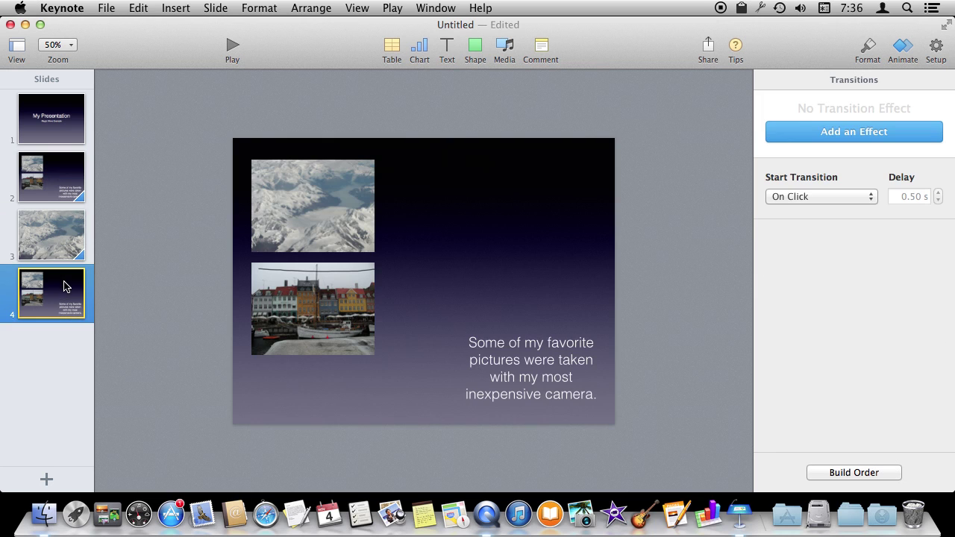
{"action": "left_click", "coordinate": [57, 185]}
Enlarge slide 4's harbour photo to fill the slide (about 1035 × 776 pt) in front of the caption.
{"action": "left_click", "coordinate": [60, 302]}
{"action": "left_click", "coordinate": [316, 314]}
{"action": "left_click_drag", "start_coordinate": [331, 320], "coordinate": [305, 191]}
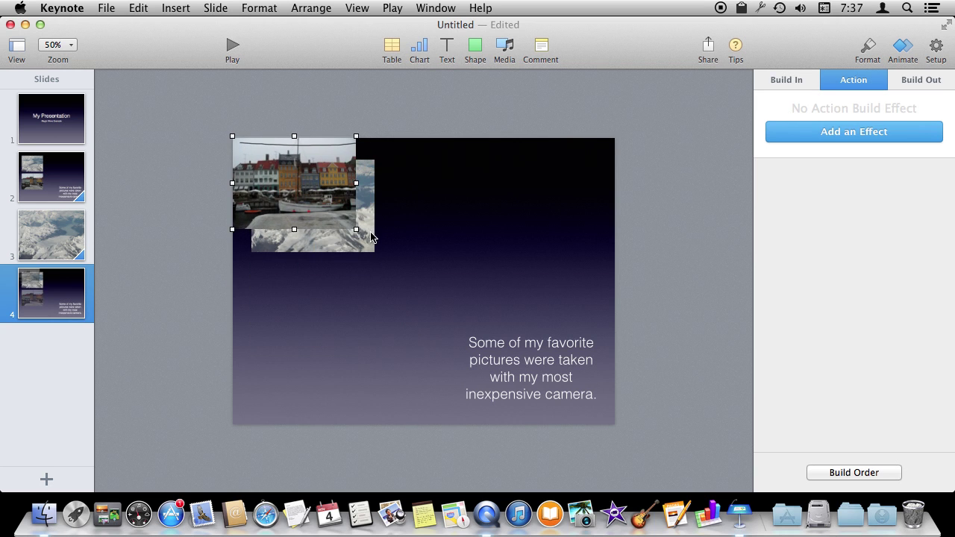
{"action": "left_click_drag", "start_coordinate": [356, 234], "coordinate": [627, 416]}
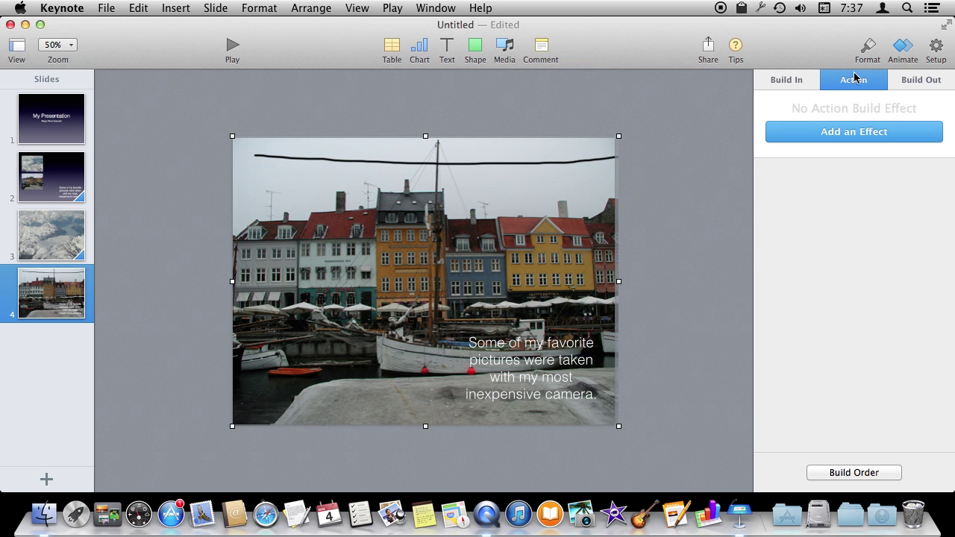
{"action": "left_click", "coordinate": [868, 46]}
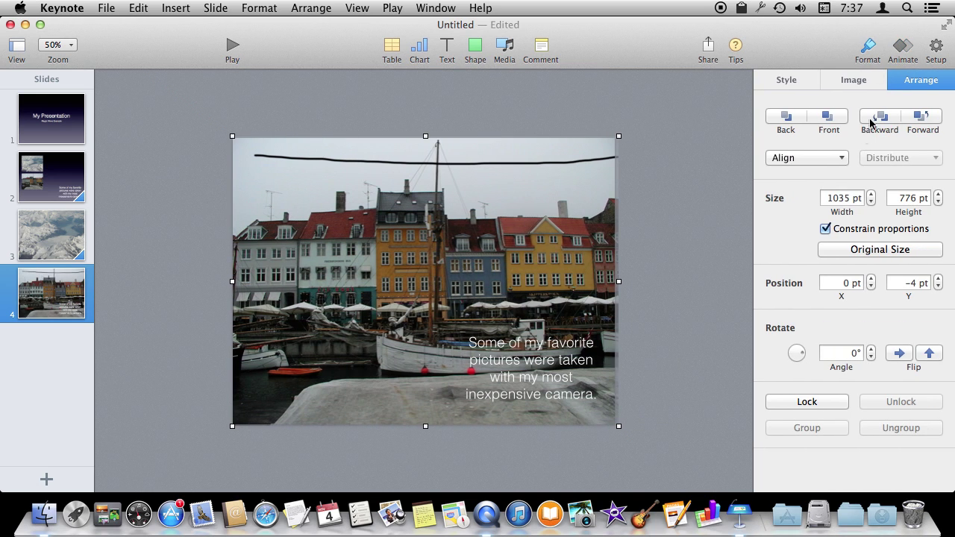
{"action": "left_click", "coordinate": [828, 120]}
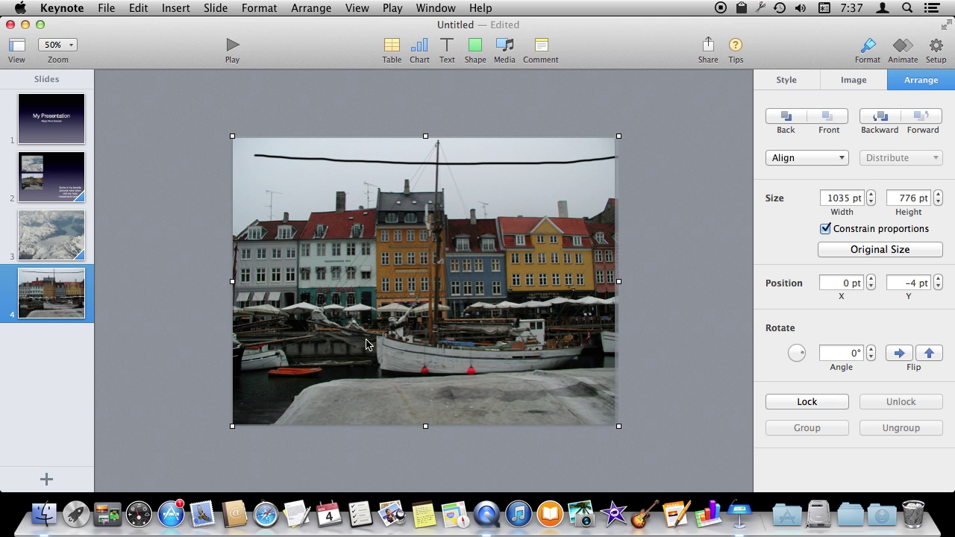
Review slides 2, 3 and 4, then return to slide 2.
{"action": "left_click", "coordinate": [60, 197]}
{"action": "left_click", "coordinate": [57, 254]}
{"action": "left_click", "coordinate": [59, 298]}
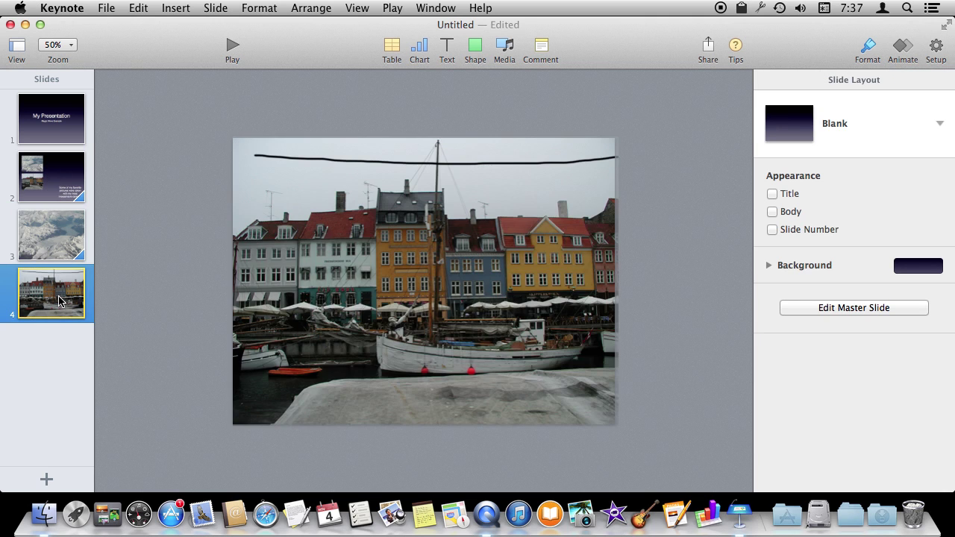
{"action": "left_click", "coordinate": [52, 179]}
{"action": "right_click", "coordinate": [51, 173]}
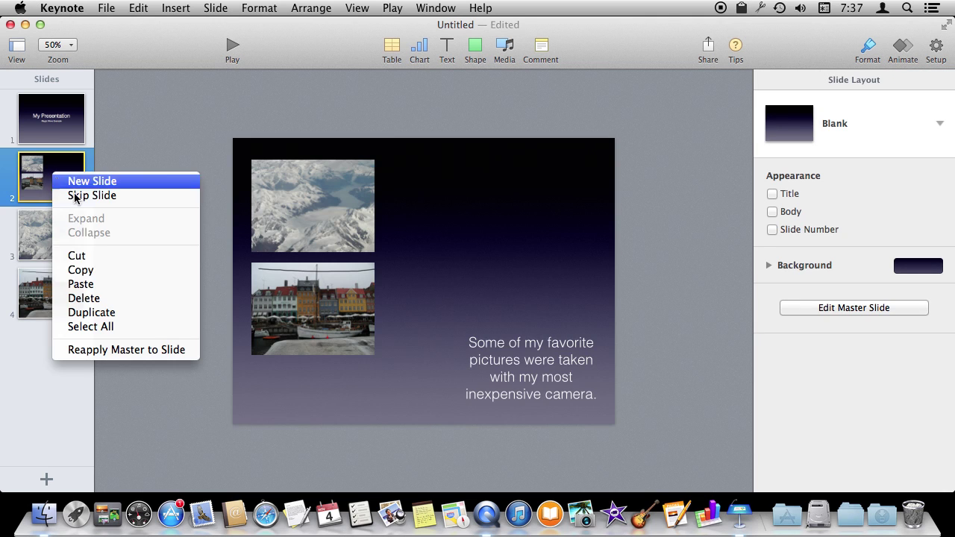
Copy slide 2 and paste it after slide 4 as slide 5.
{"action": "left_click", "coordinate": [92, 272]}
{"action": "left_click", "coordinate": [44, 315]}
{"action": "key", "text": "super+v"}
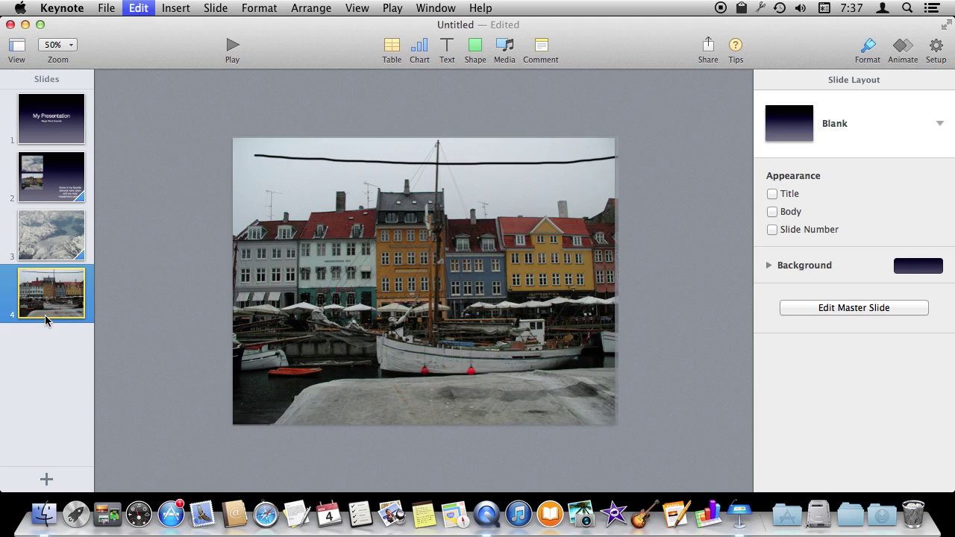
Give slide 4 a Magic Move transition into the new slide 5.
{"action": "left_click", "coordinate": [905, 51]}
{"action": "left_click", "coordinate": [859, 135]}
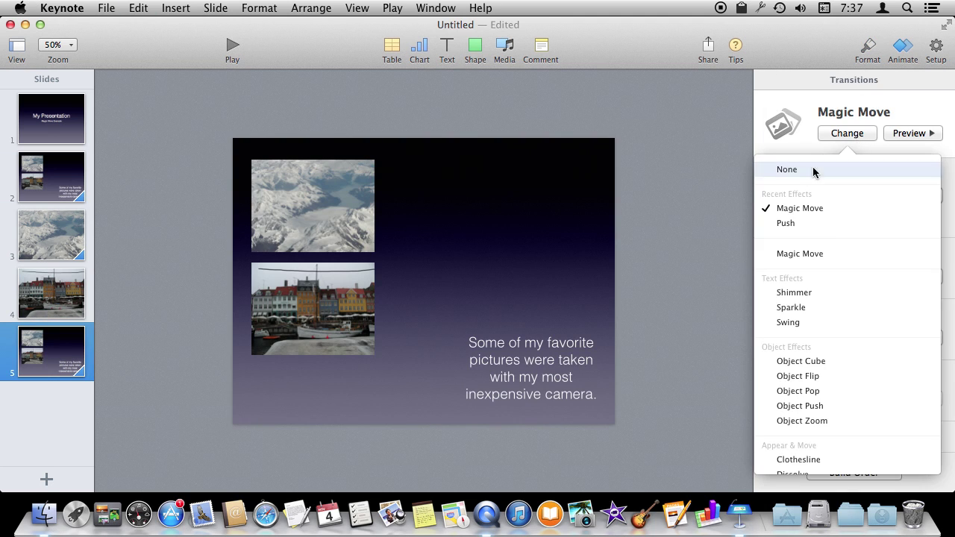
{"action": "left_click", "coordinate": [762, 173]}
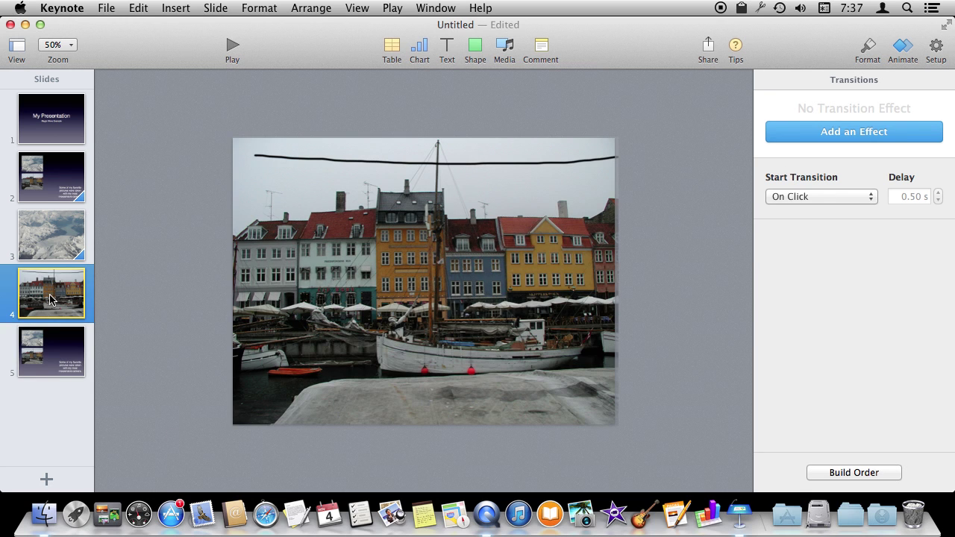
{"action": "left_click", "coordinate": [829, 137]}
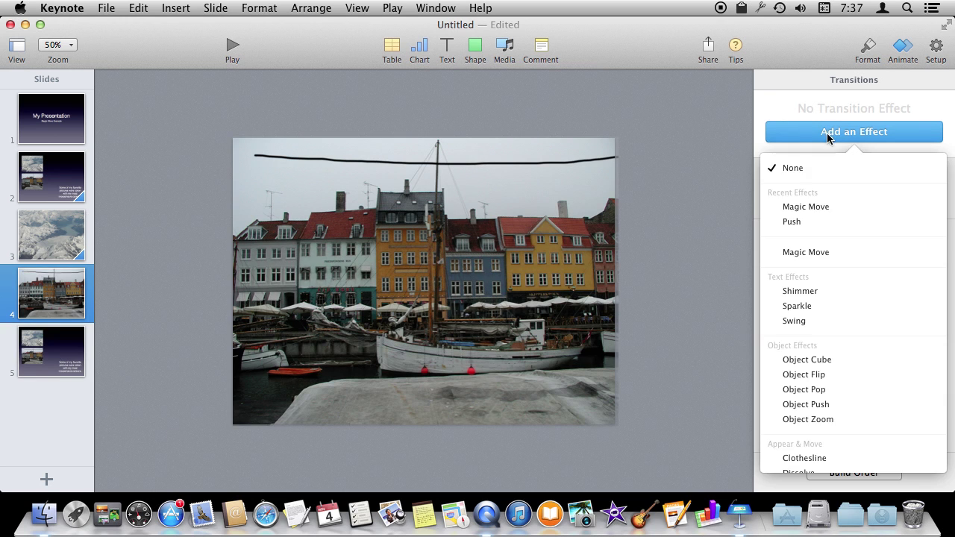
{"action": "left_click", "coordinate": [809, 207]}
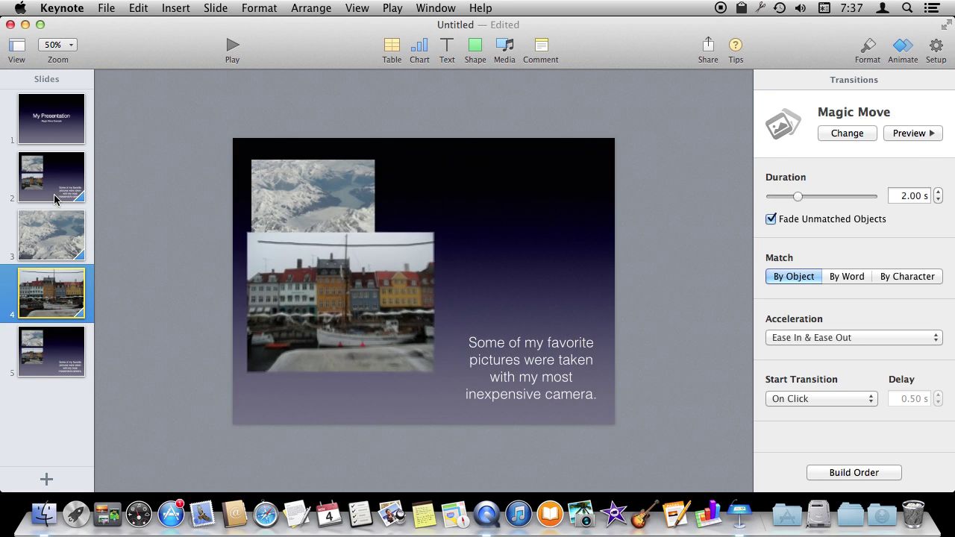
{"action": "left_click", "coordinate": [55, 187]}
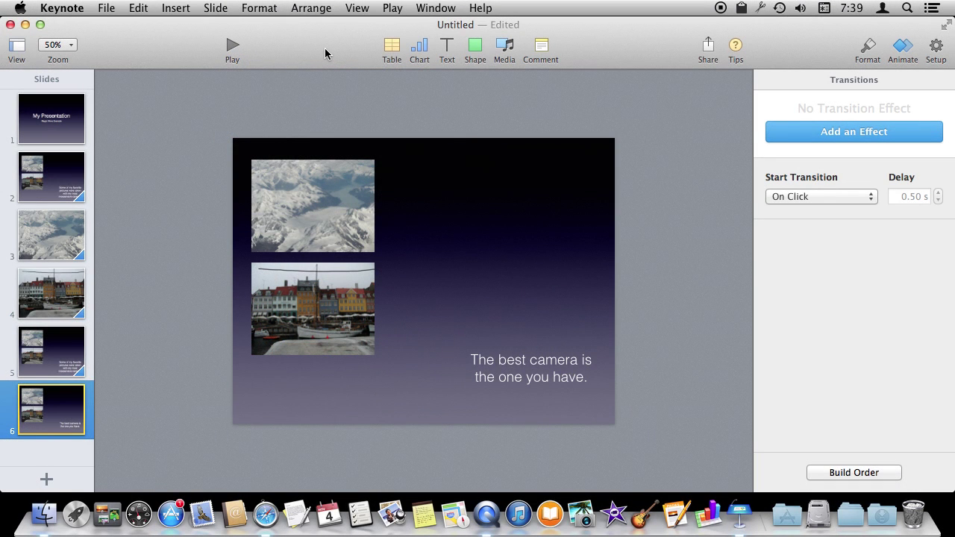
Switch between slides 5 and 6, ending on slide 5's By Character Magic Move settings.
{"action": "left_click", "coordinate": [81, 361]}
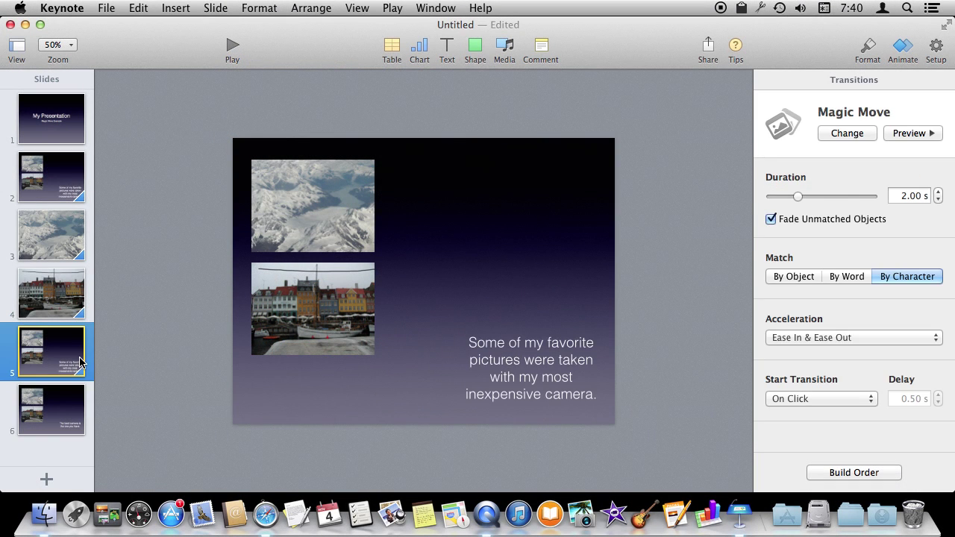
{"action": "left_click", "coordinate": [74, 414]}
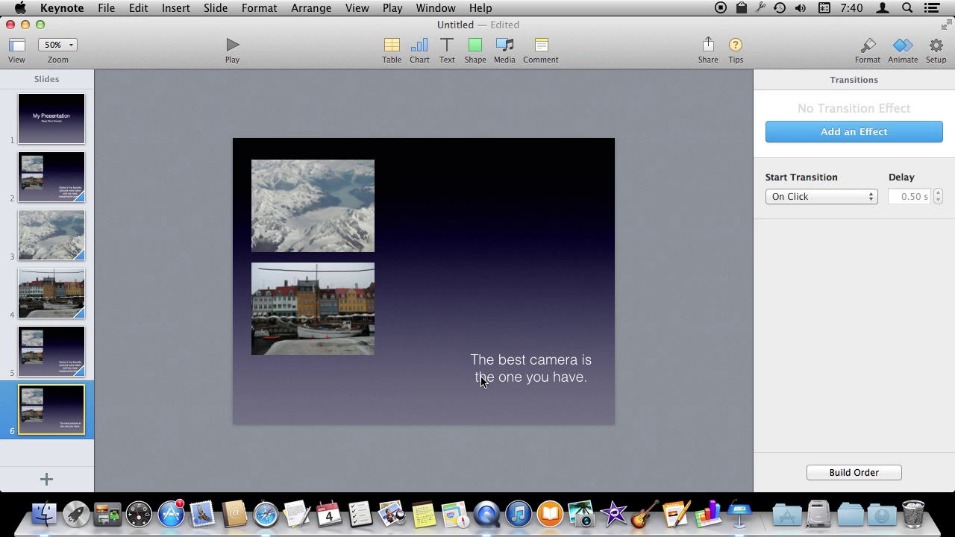
{"action": "left_click", "coordinate": [72, 367]}
{"action": "left_click", "coordinate": [67, 428]}
{"action": "left_click", "coordinate": [58, 366]}
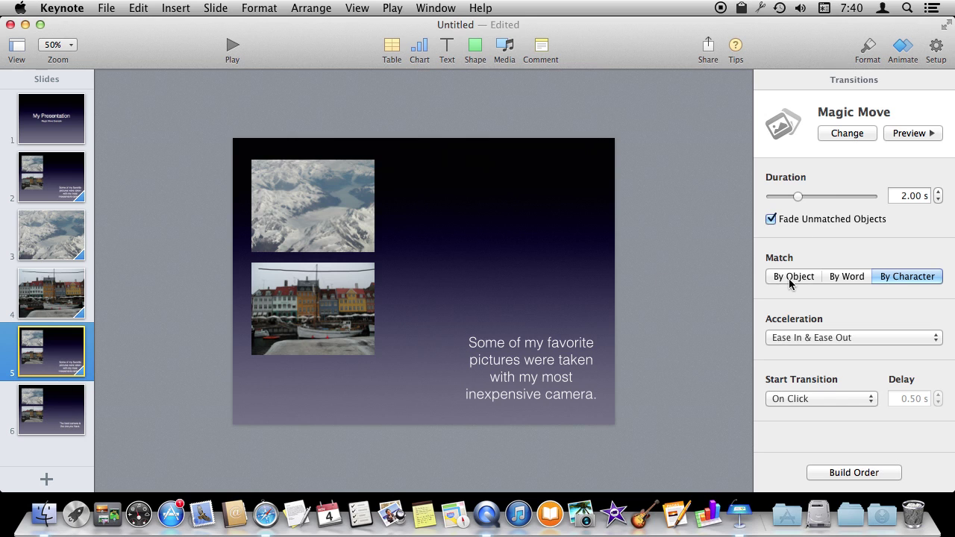
{"action": "left_click", "coordinate": [838, 277]}
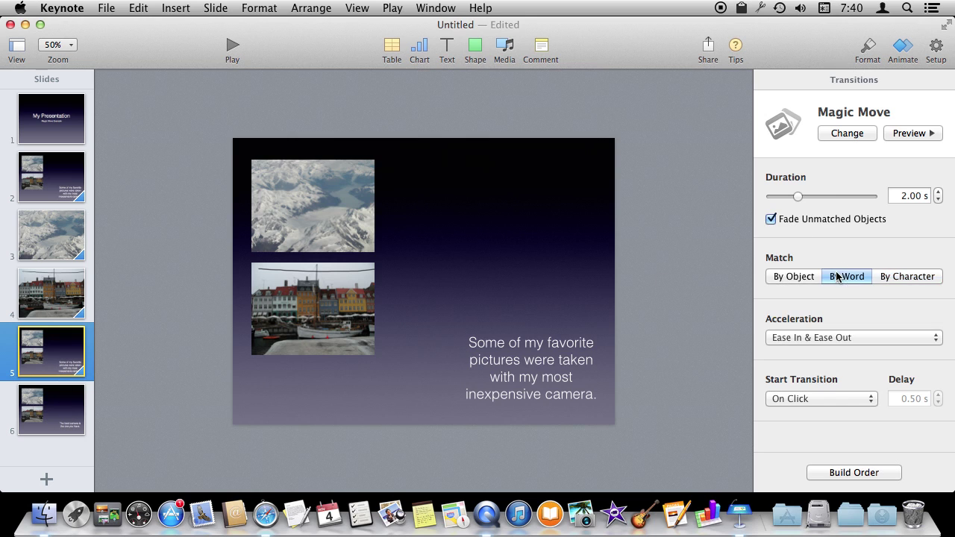
{"action": "left_click", "coordinate": [893, 276]}
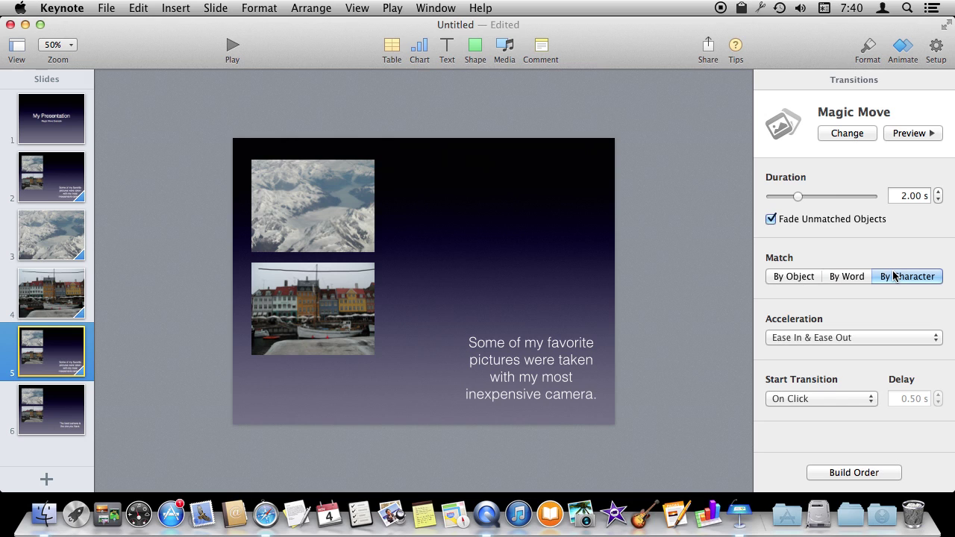
{"action": "left_click", "coordinate": [848, 279]}
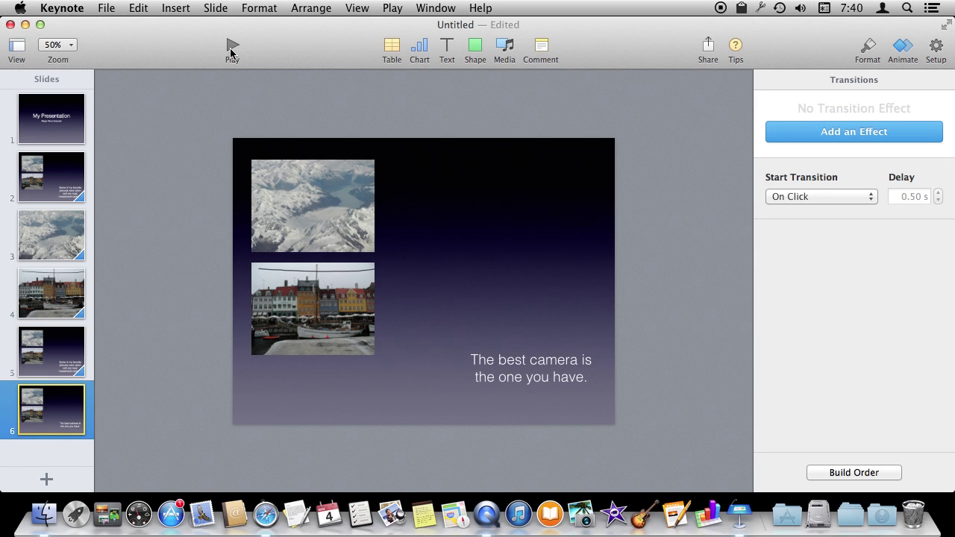
{"action": "left_click", "coordinate": [82, 333]}
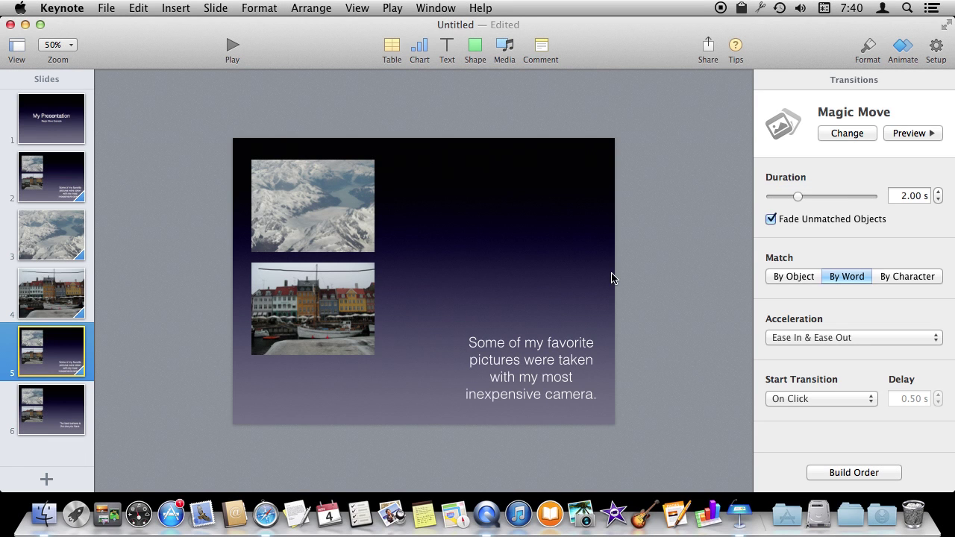
{"action": "left_click", "coordinate": [907, 275]}
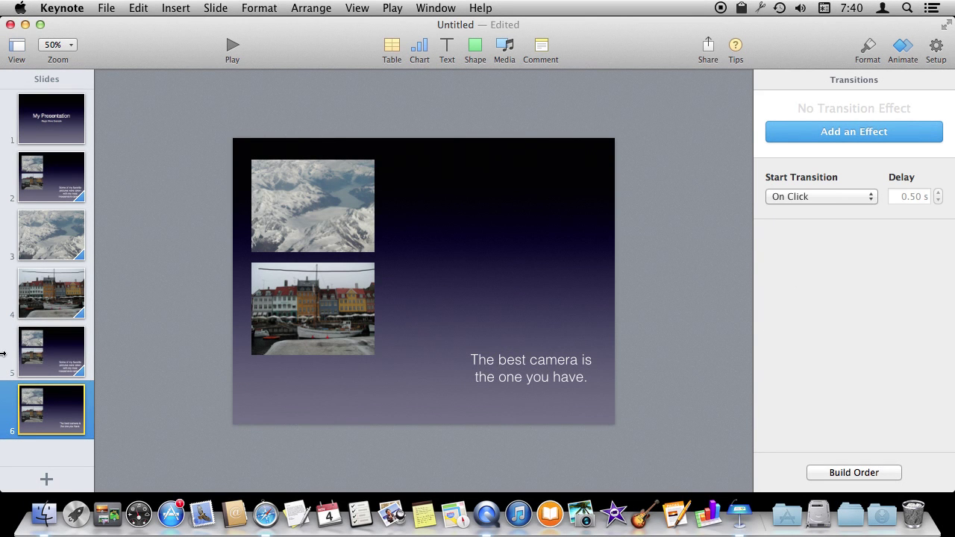
{"action": "left_click", "coordinate": [44, 371]}
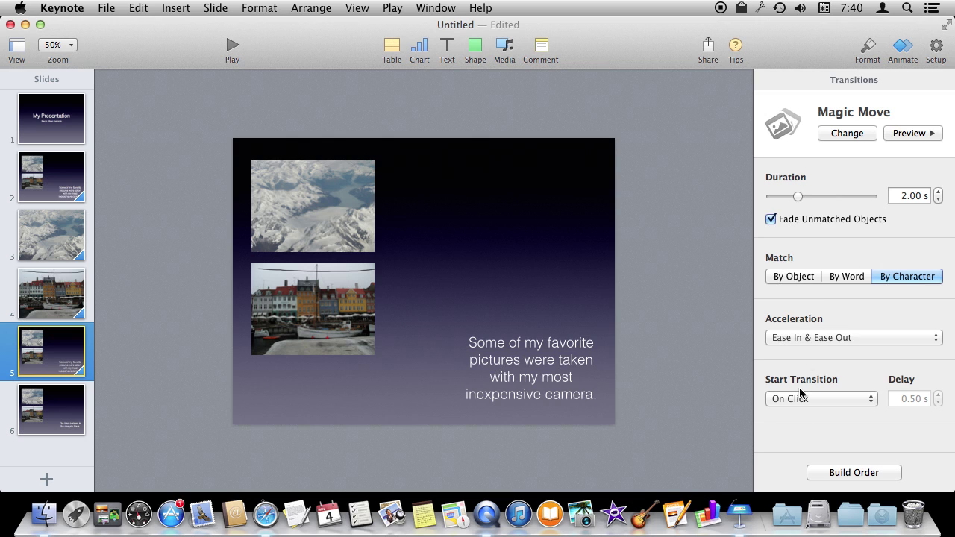
{"action": "left_click", "coordinate": [825, 339]}
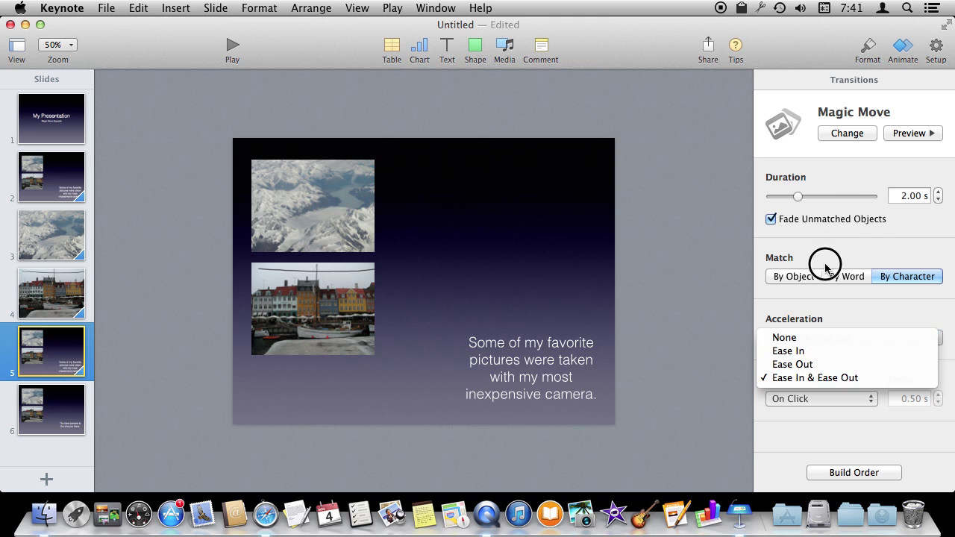
{"action": "left_click", "coordinate": [874, 213]}
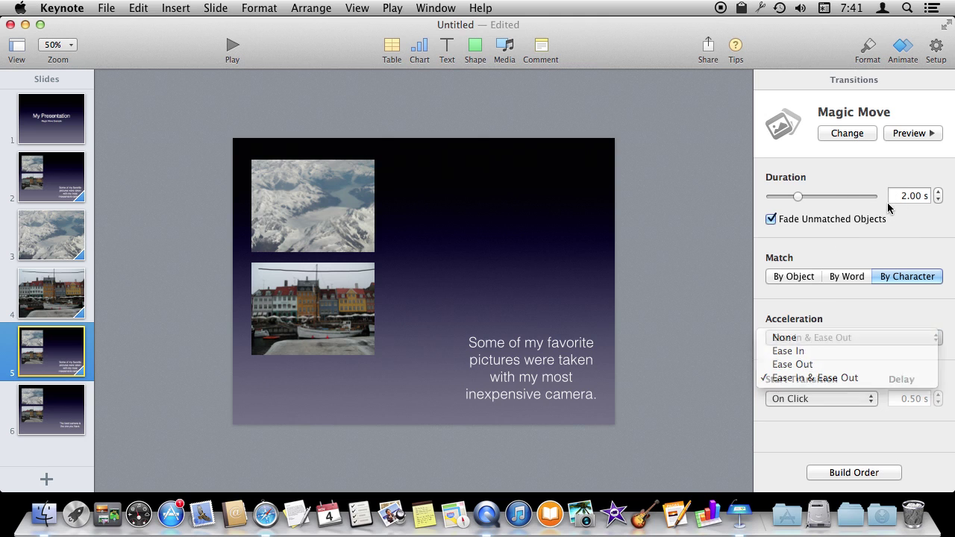
{"action": "left_click", "coordinate": [771, 220]}
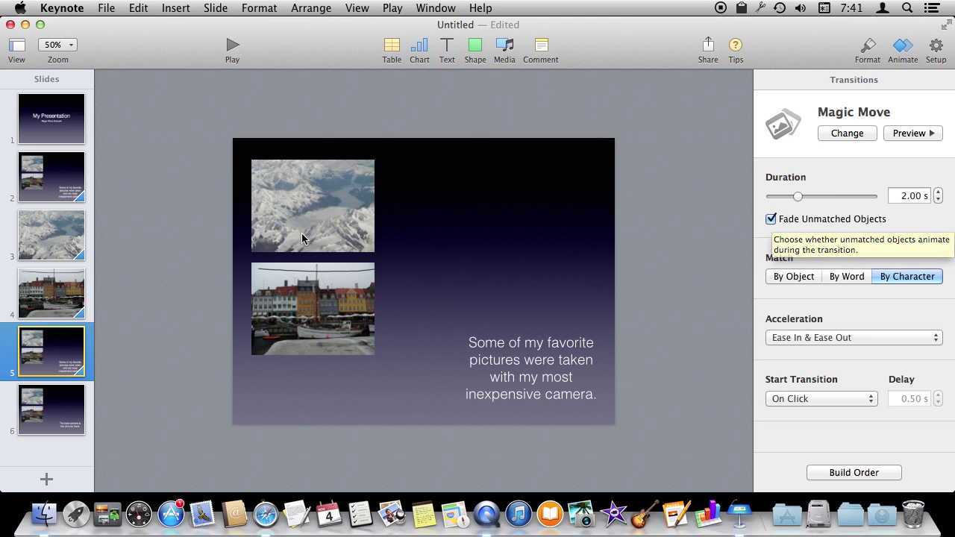
{"action": "left_click", "coordinate": [54, 183]}
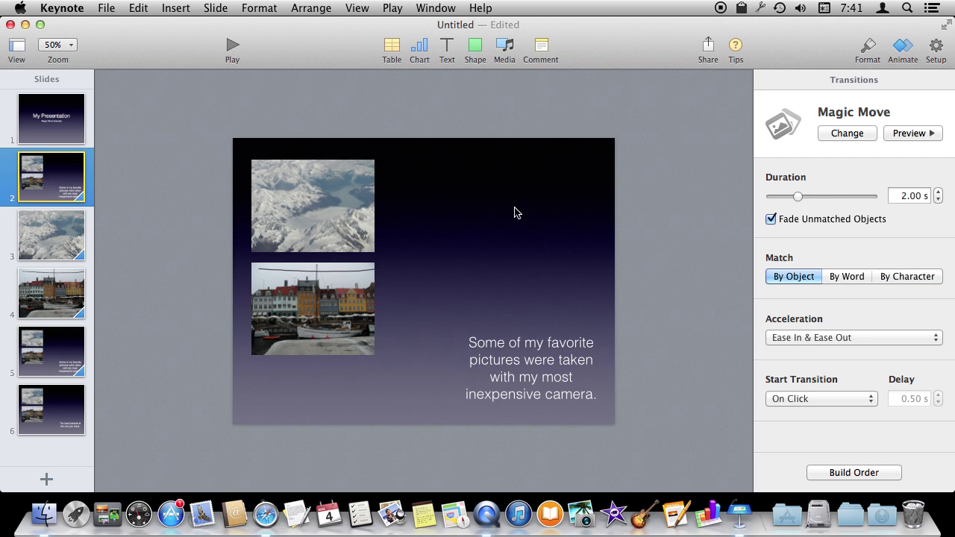
Select slide 3 with the glacier photo and keep its Magic Move starting On Click.
{"action": "left_click", "coordinate": [76, 249]}
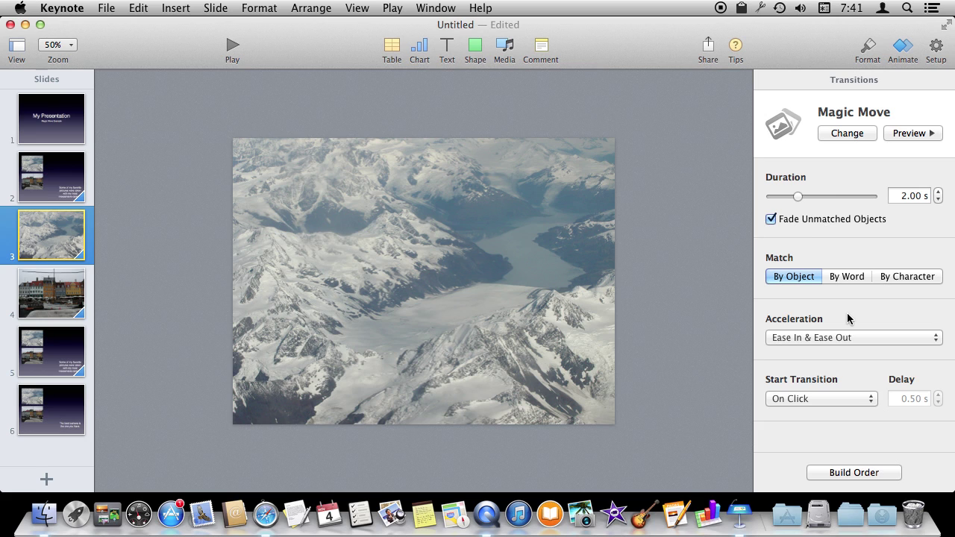
{"action": "left_click", "coordinate": [803, 399]}
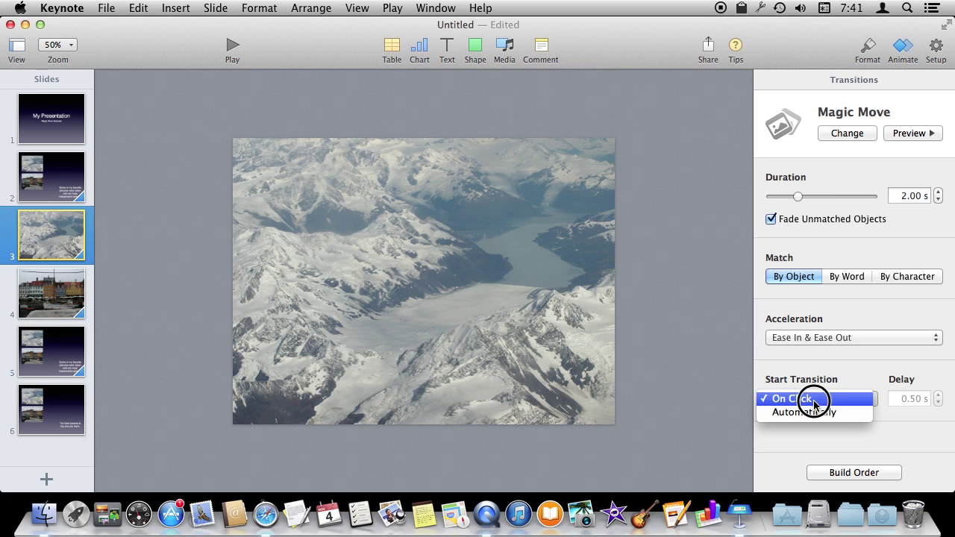
{"action": "left_click", "coordinate": [859, 369]}
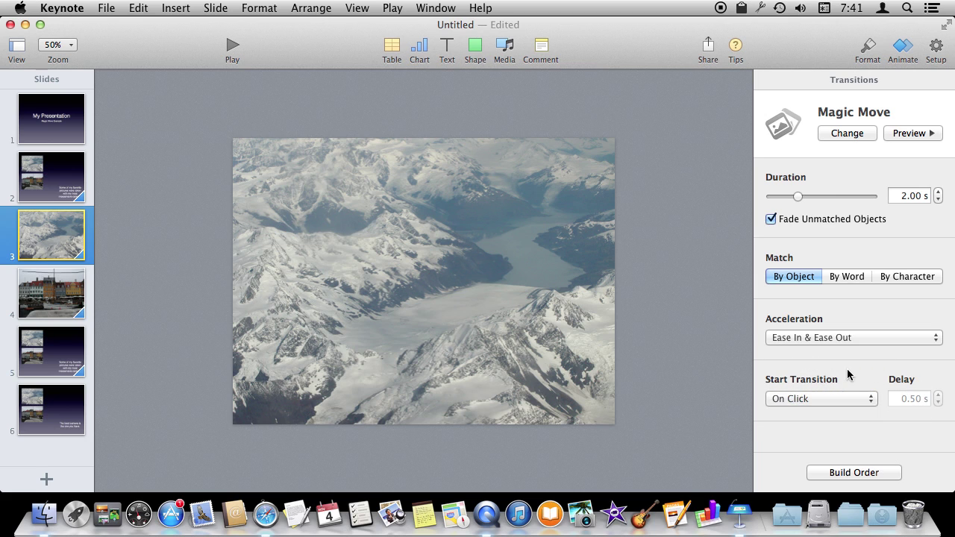